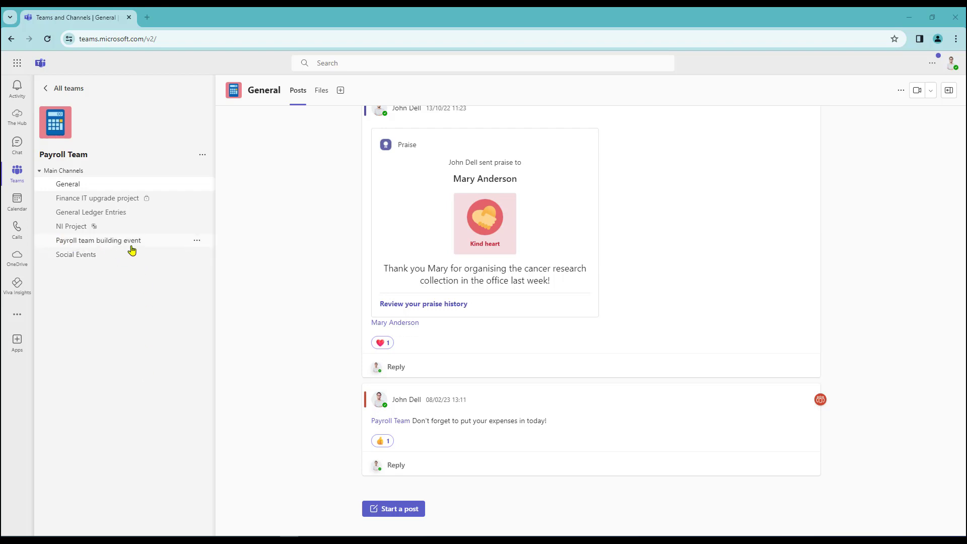
- Archive Payroll team building event, ticking the option making its SharePoint folder read-only for members
{"action": "left_click", "coordinate": [197, 241]}
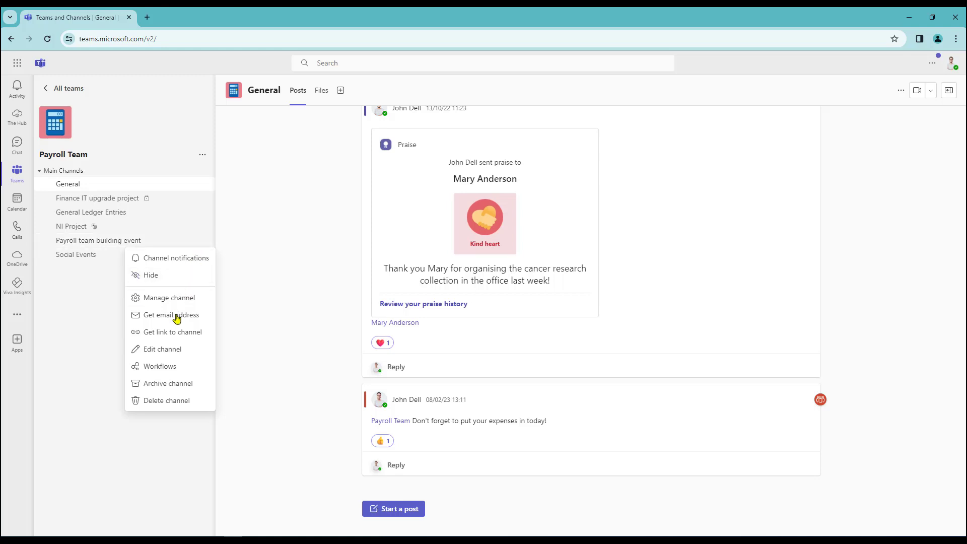
{"action": "left_click", "coordinate": [169, 387]}
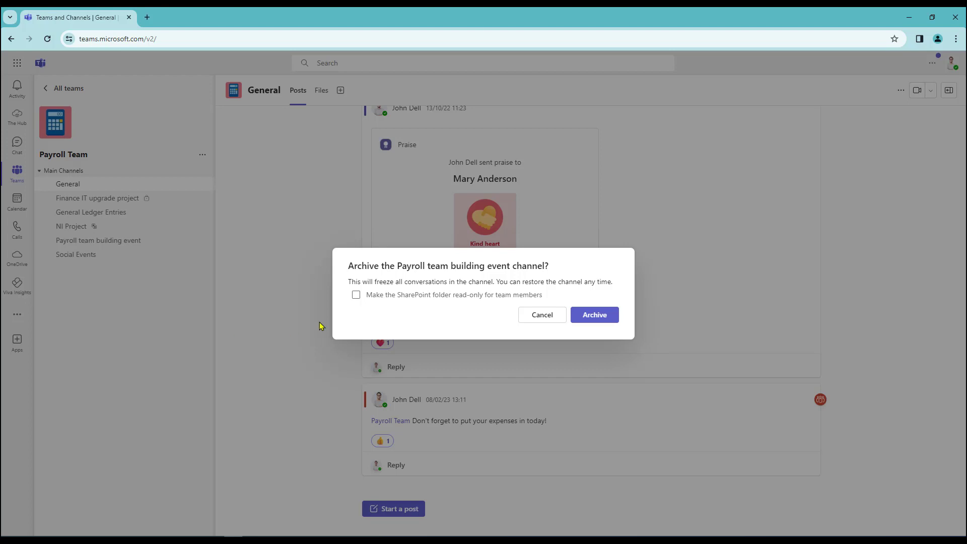
{"action": "left_click", "coordinate": [357, 296]}
{"action": "left_click", "coordinate": [594, 317]}
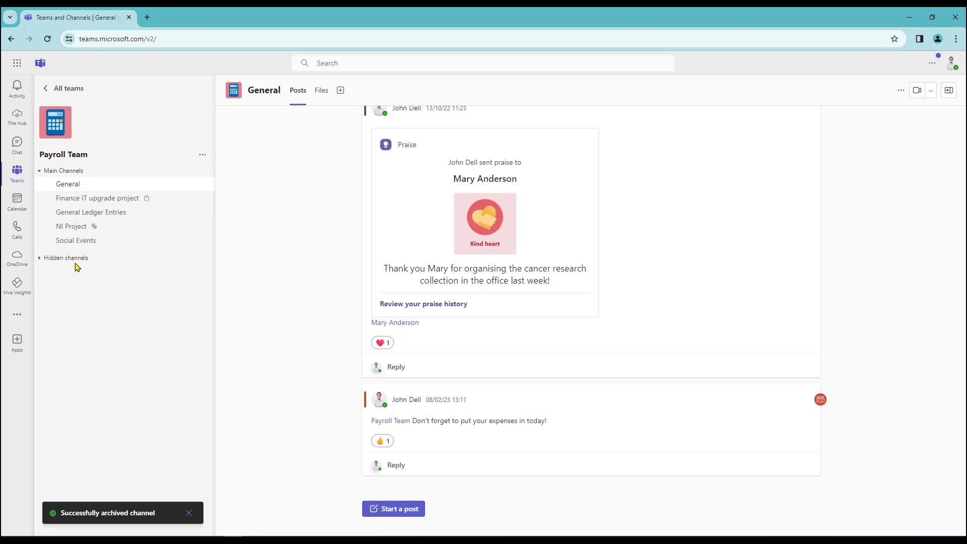
- Open Payroll team building event from Hidden channels and show its Files tab with Team building documents
{"action": "left_click", "coordinate": [40, 259]}
{"action": "left_click", "coordinate": [113, 273]}
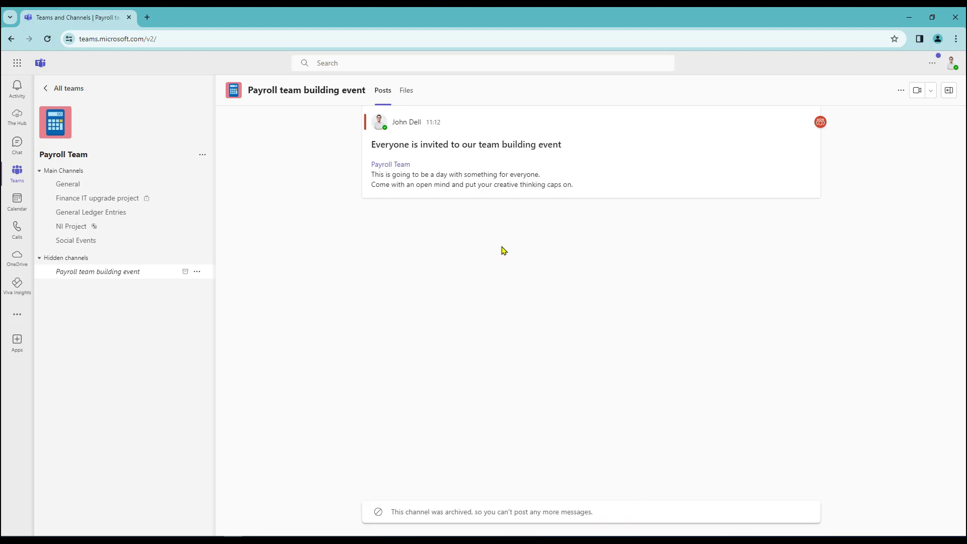
{"action": "left_click", "coordinate": [408, 92]}
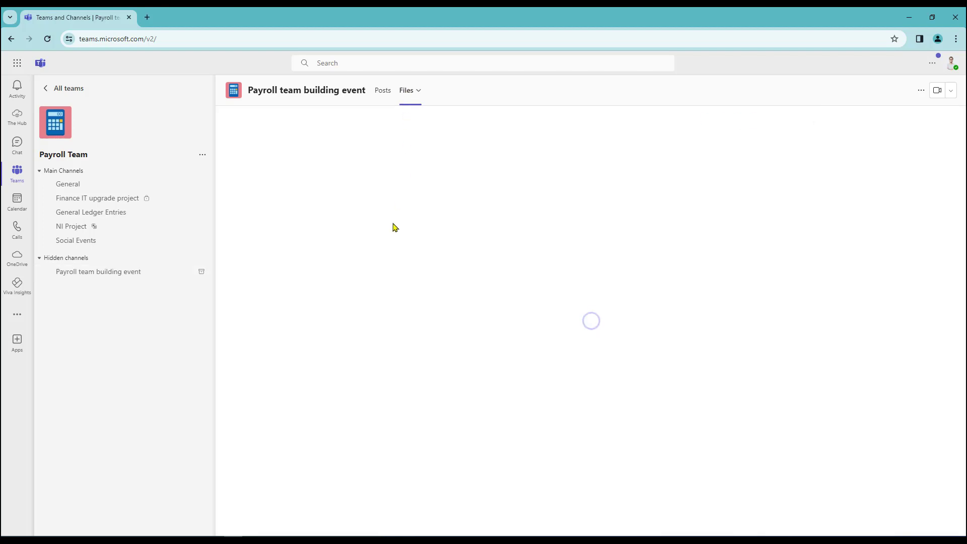
{"action": "left_click", "coordinate": [408, 92]}
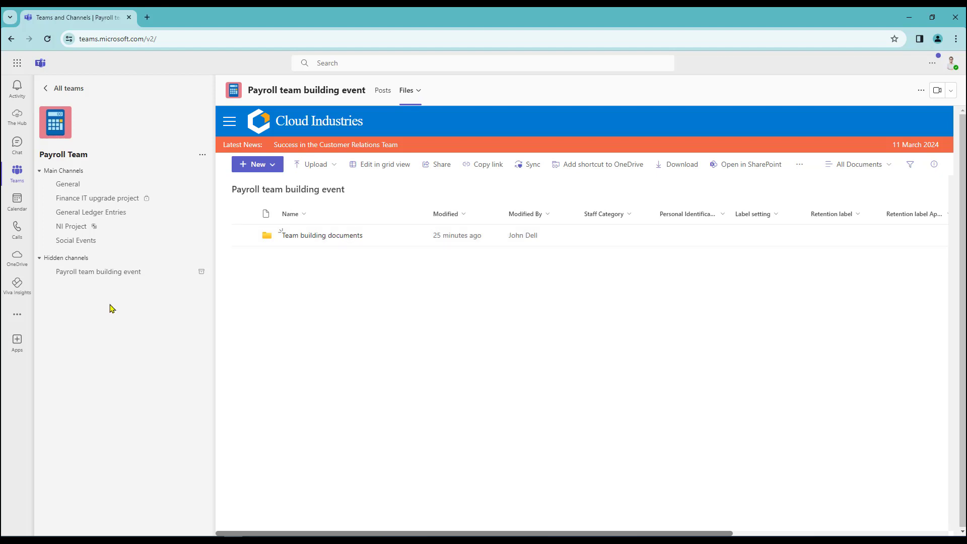
{"action": "mouse_move", "coordinate": [97, 198]}
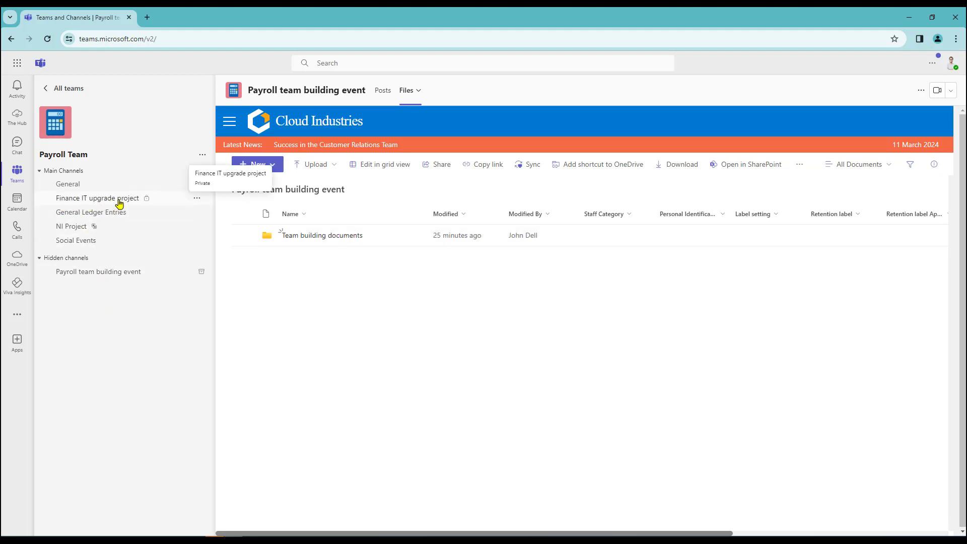
- Archive Finance IT upgrade project, ticking the option making its SharePoint folder read-only for members
{"action": "left_click", "coordinate": [196, 201]}
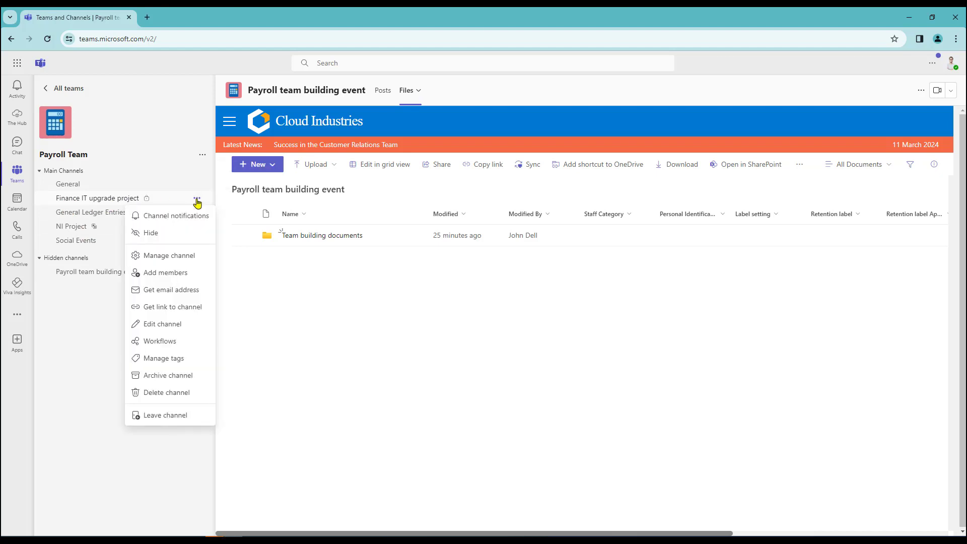
{"action": "left_click", "coordinate": [174, 376]}
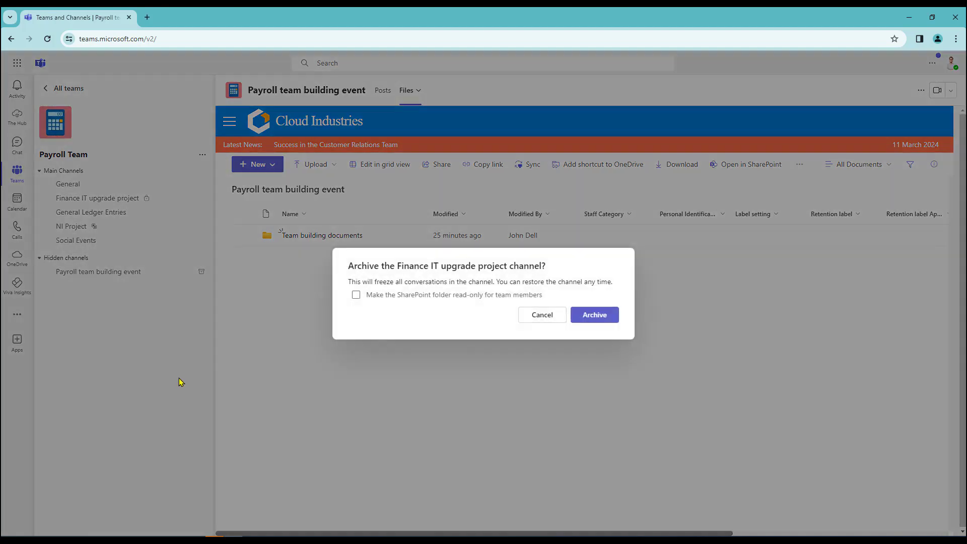
{"action": "left_click", "coordinate": [356, 295]}
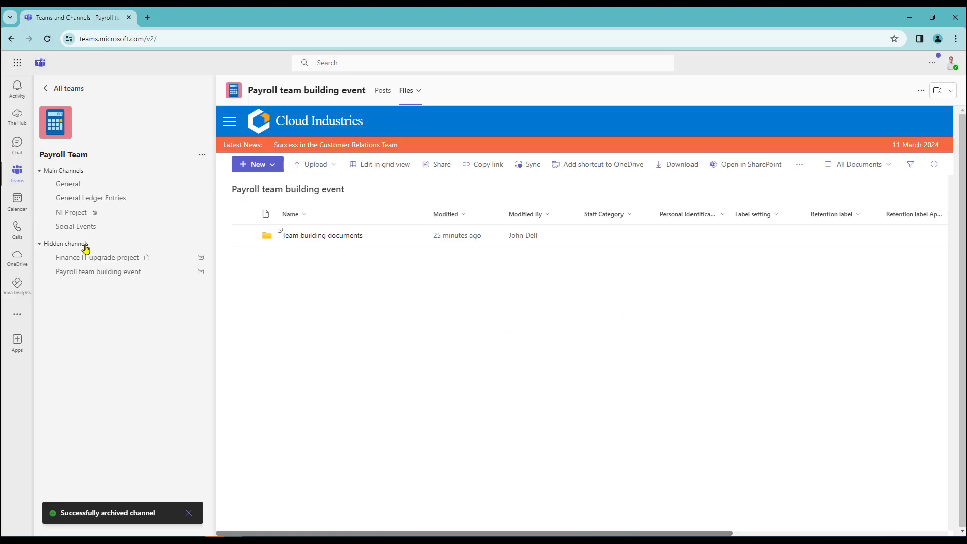
{"action": "left_click", "coordinate": [595, 314]}
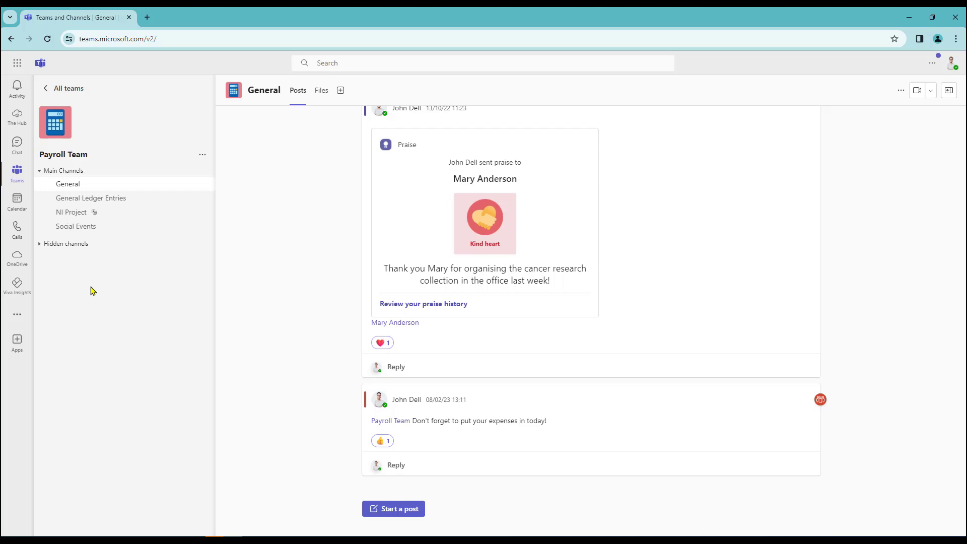
- Restore Payroll team building event from Hidden channels back to Main Channels
{"action": "left_click", "coordinate": [40, 245]}
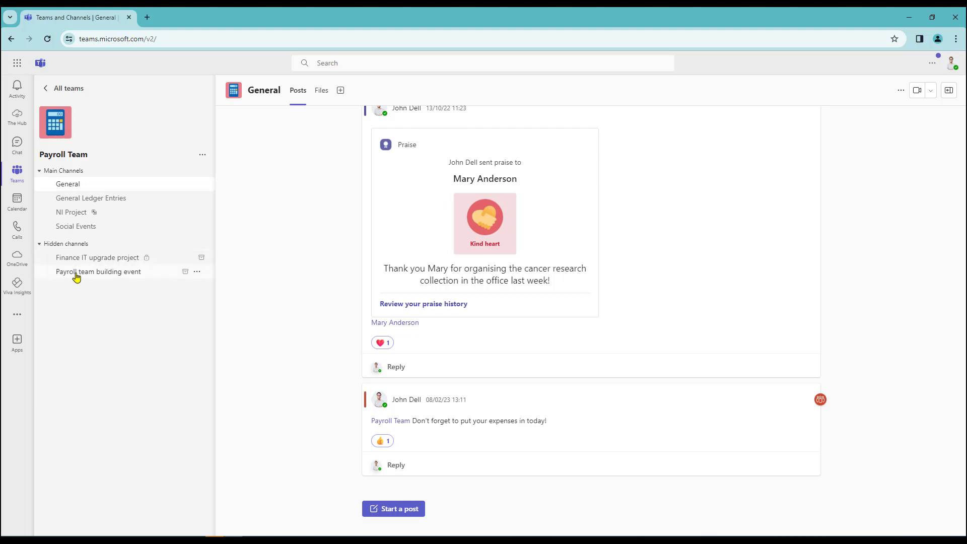
{"action": "mouse_move", "coordinate": [99, 271]}
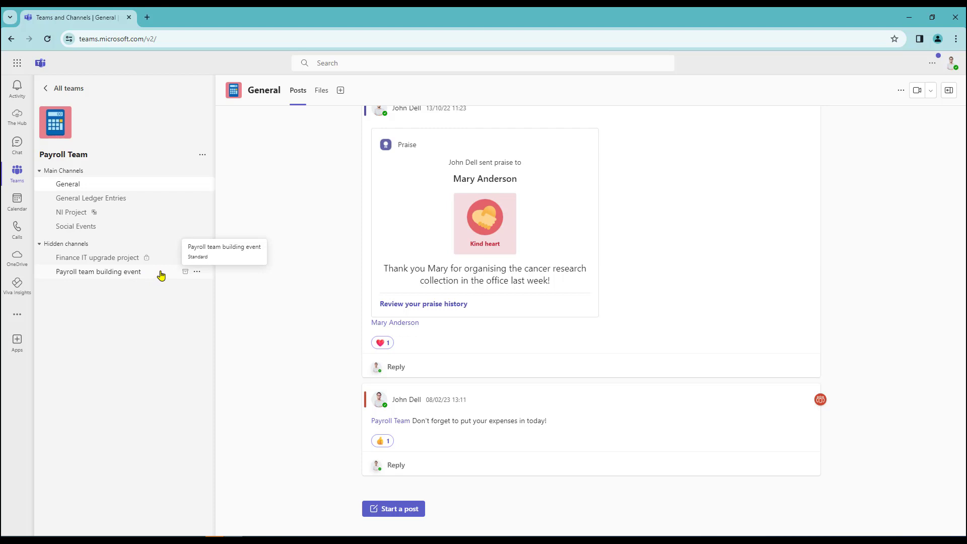
{"action": "left_click", "coordinate": [197, 274]}
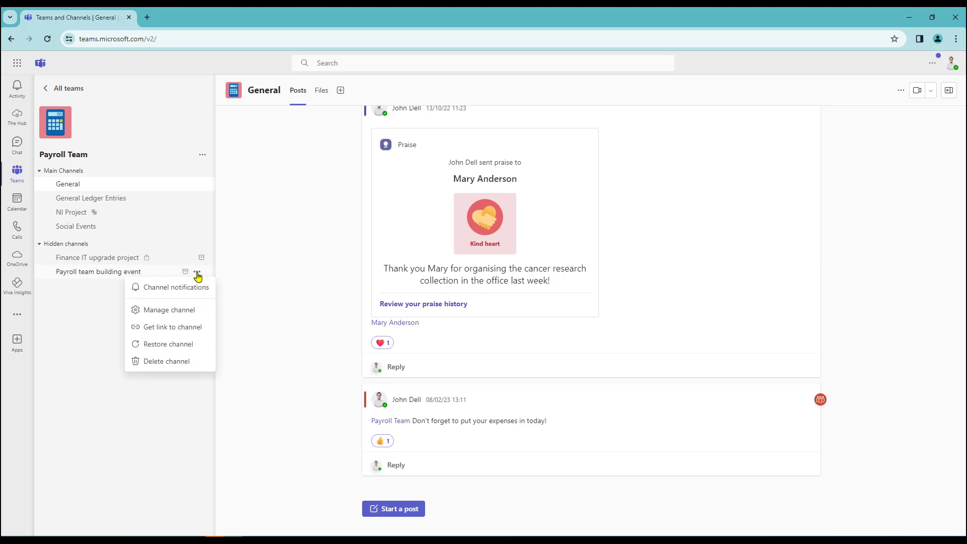
{"action": "left_click", "coordinate": [161, 348]}
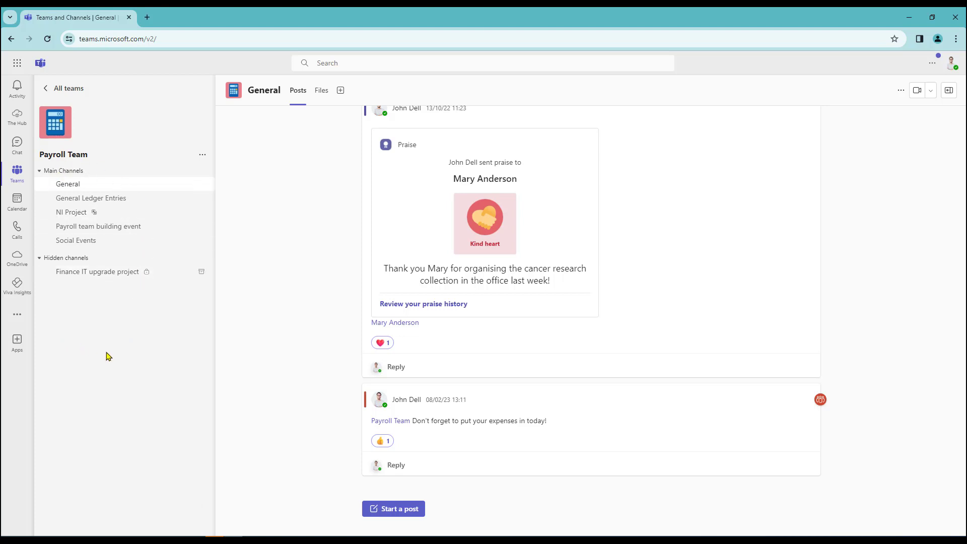
- Open Payroll team building event, start a new post, then discard the draft
{"action": "left_click", "coordinate": [96, 229]}
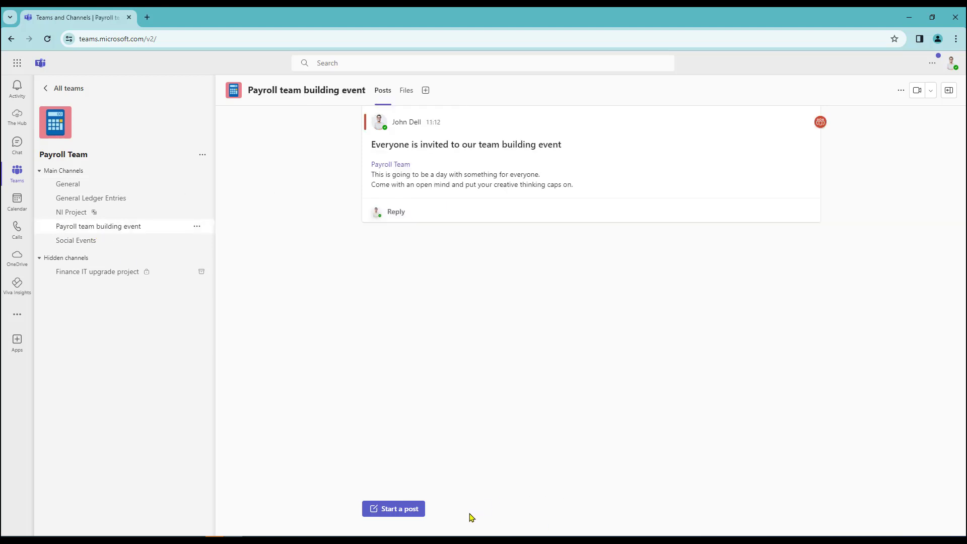
{"action": "left_click", "coordinate": [383, 508]}
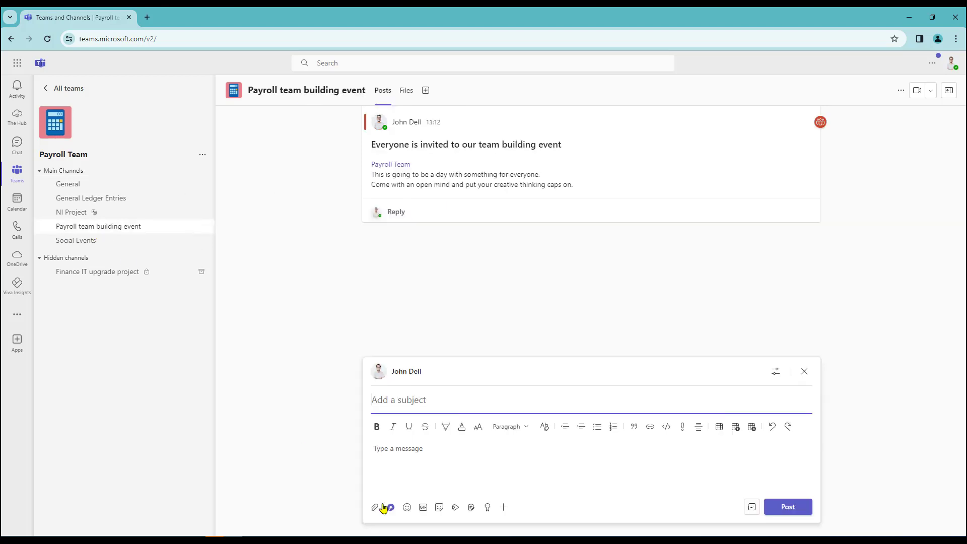
{"action": "left_click", "coordinate": [804, 371]}
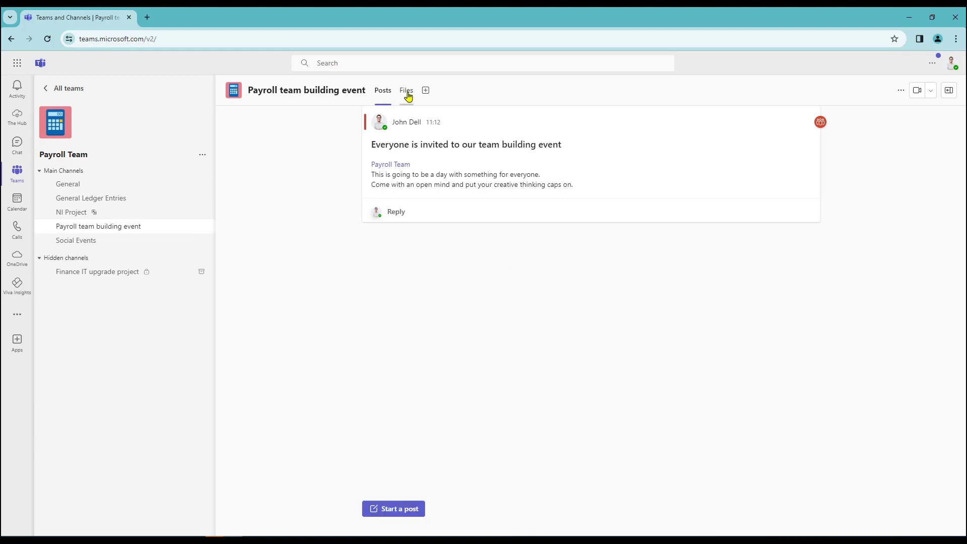